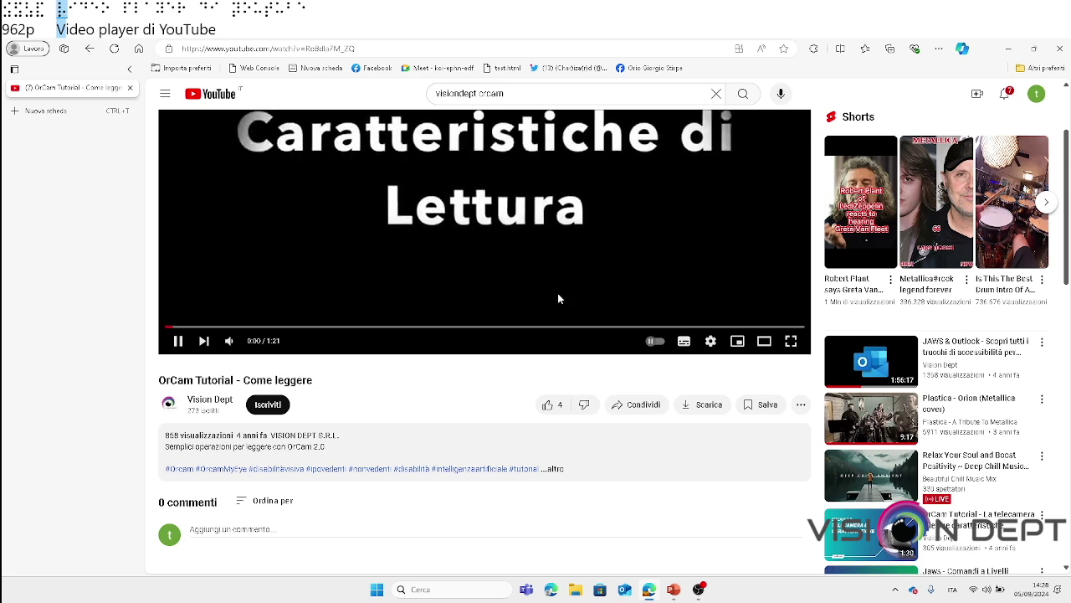
Seek the OrCam tutorial to about 0:15, where a man reads a book, and resume playing
key("Tab")
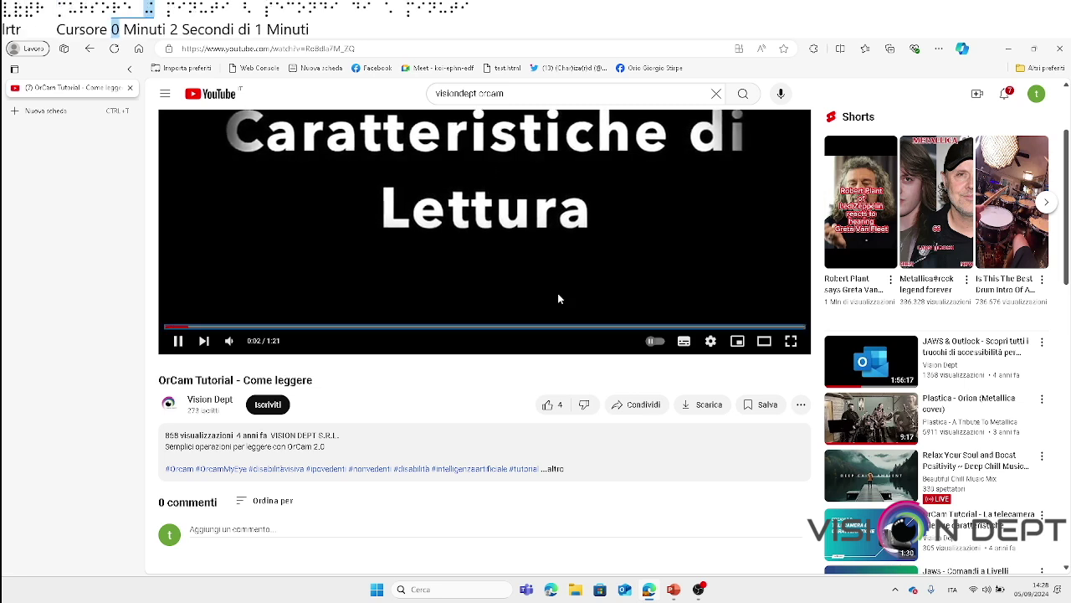
key("Left")
key("Right")
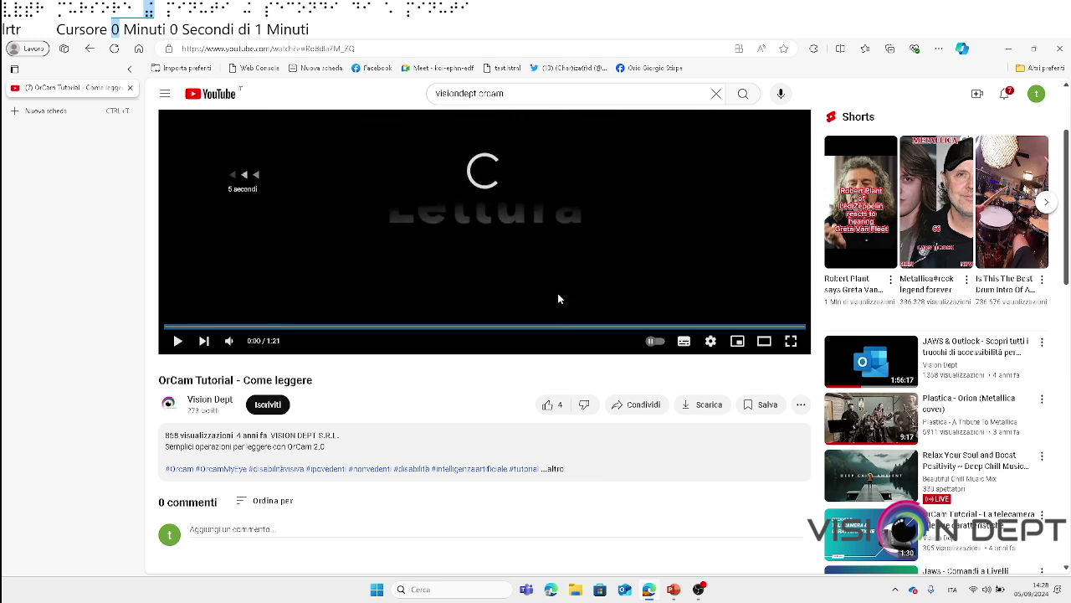
key("Right")
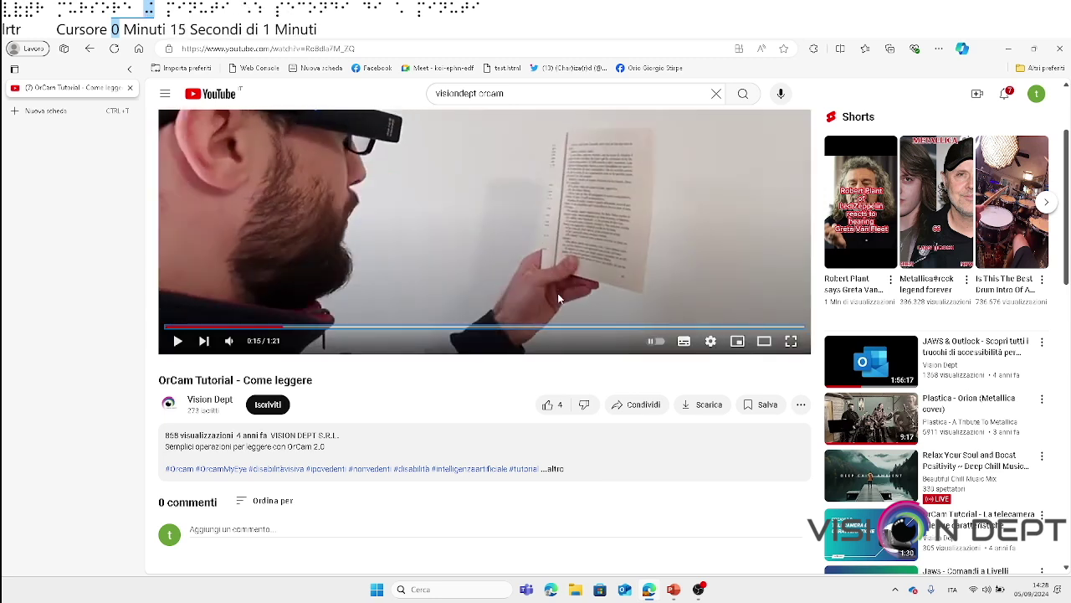
key("space")
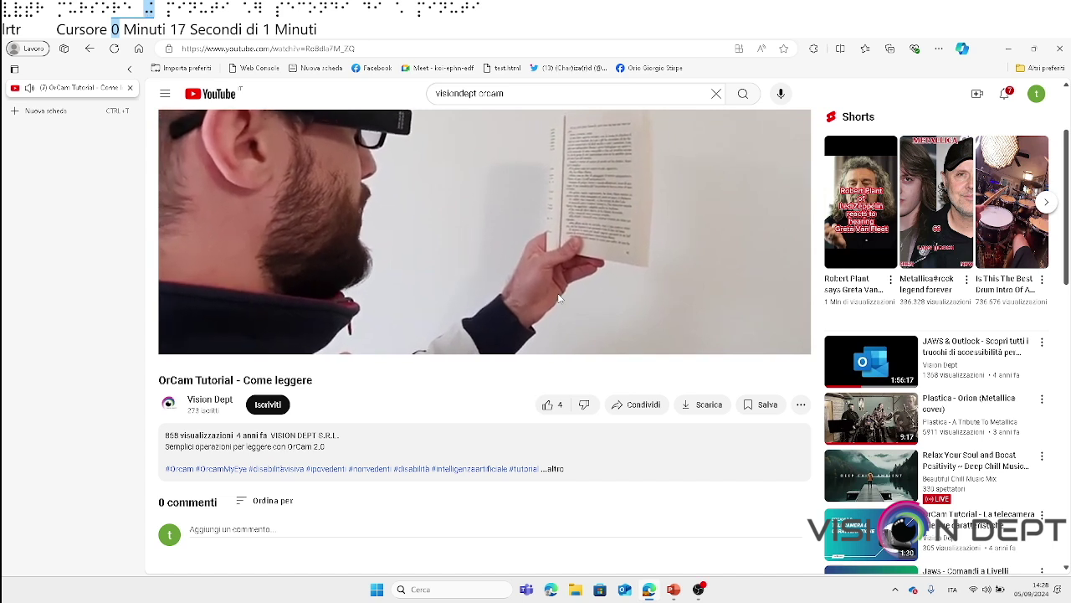
Get a Picture Smart AI description of the OrCam video paused at 0:27, then close the results
key("Insert+space")
key("p")
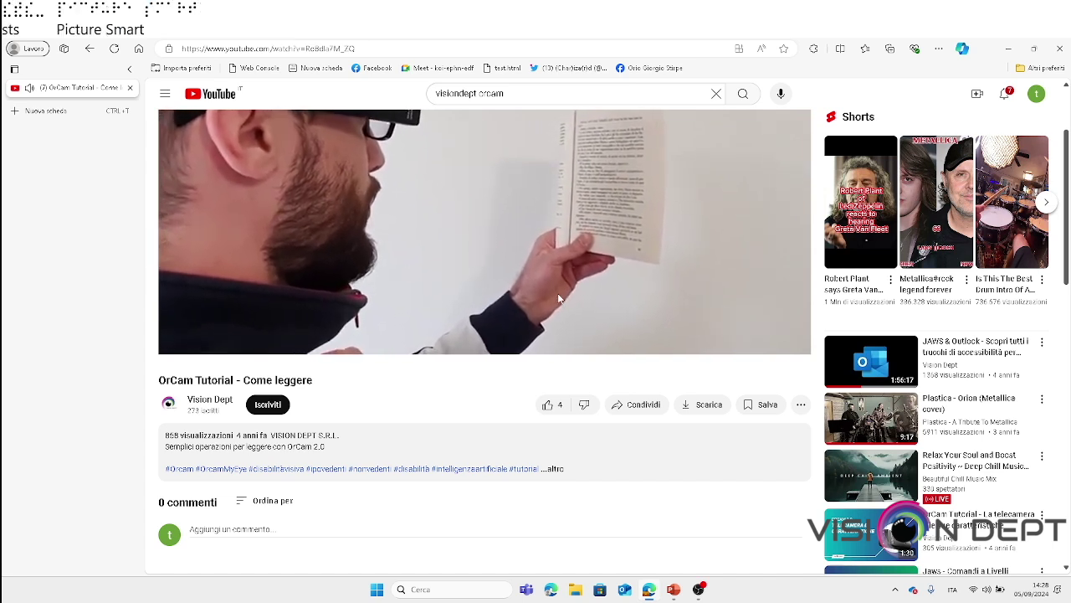
key("c")
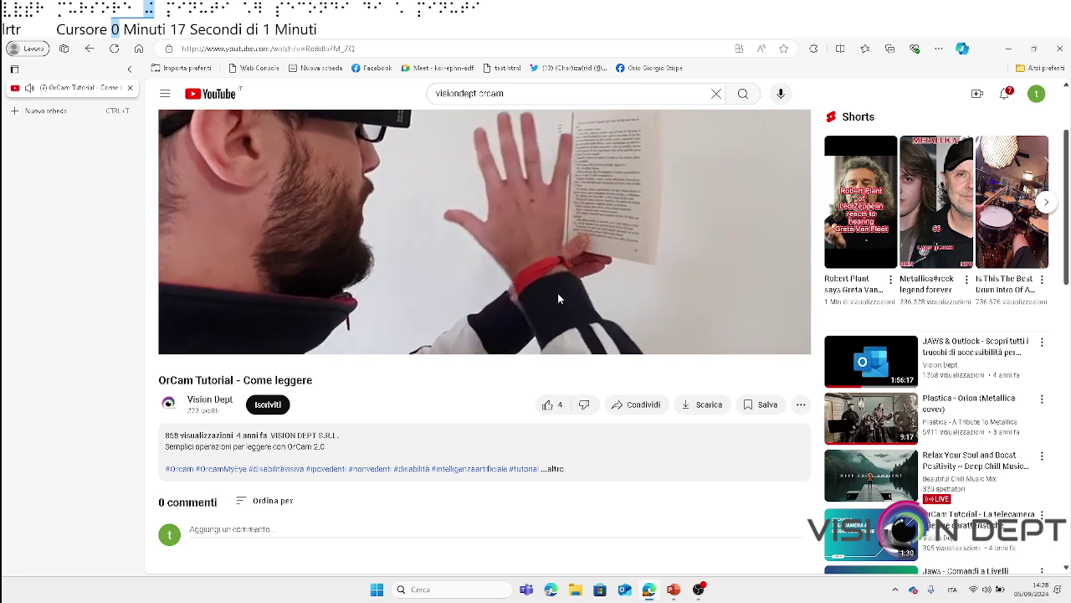
key("k")
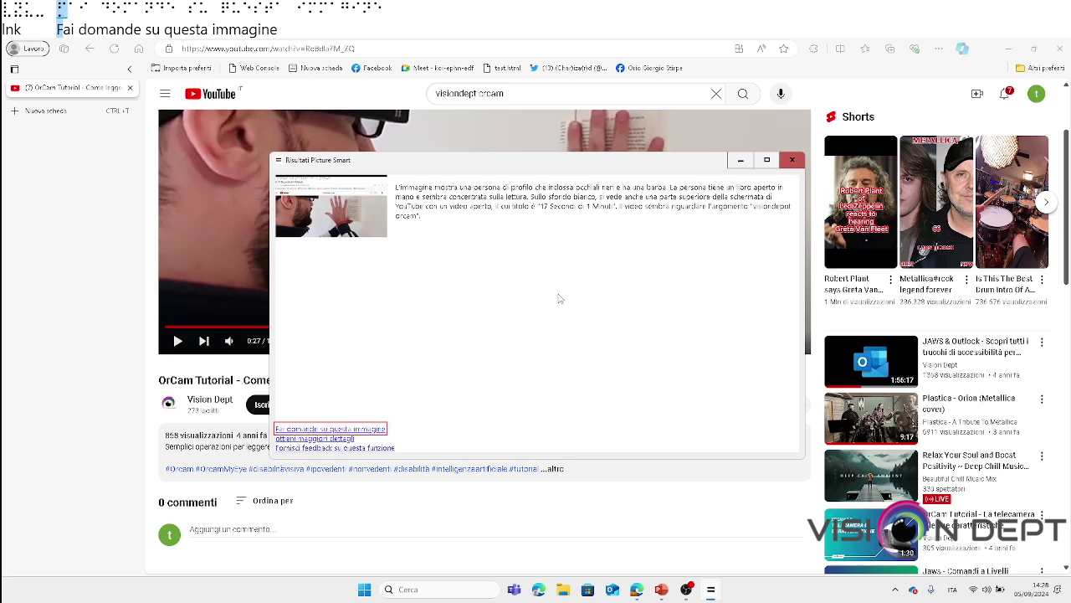
key("Escape")
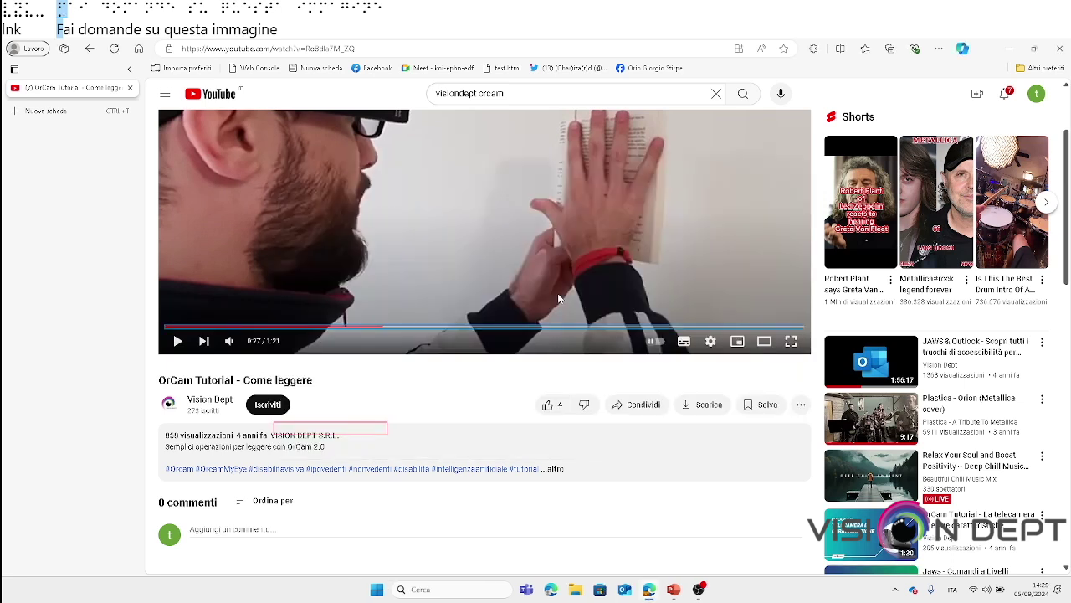
Pause the video at 0:33 and request a new Picture Smart description of that frame
key("space")
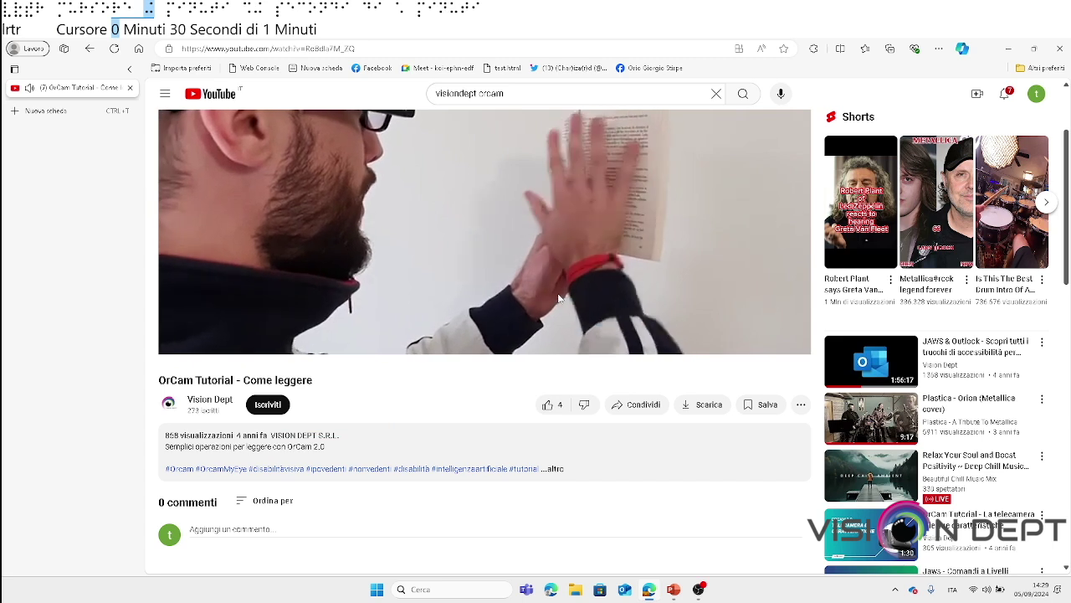
key("space")
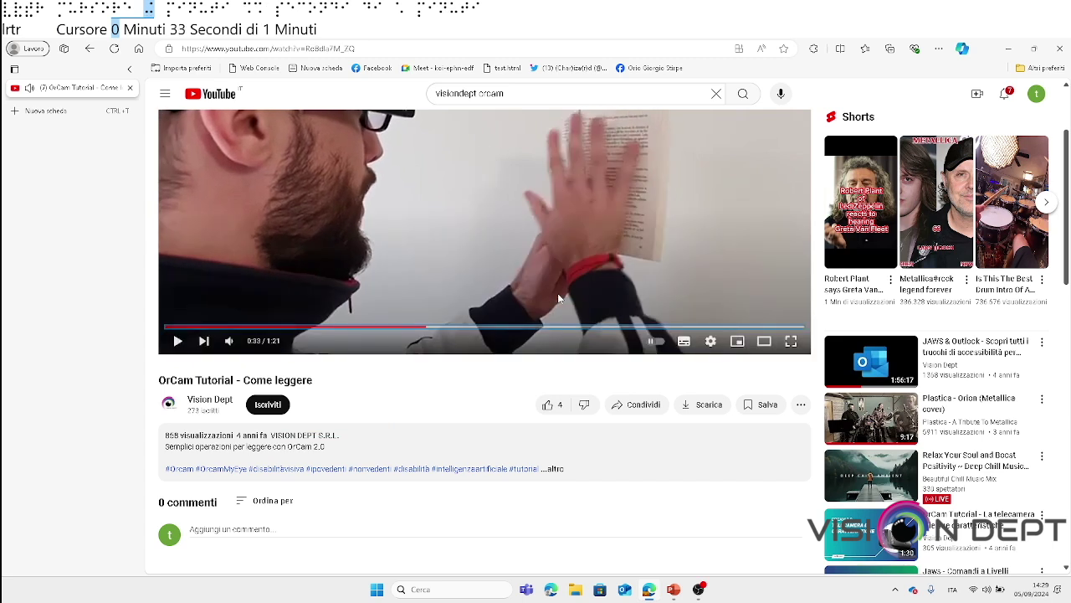
key("Insert+space")
key("p")
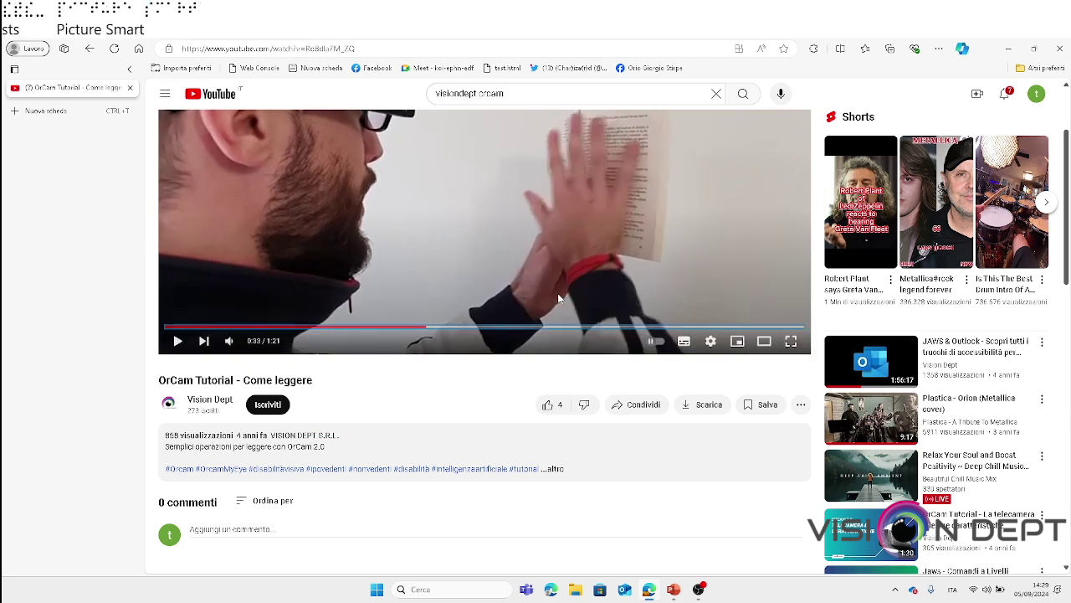
key("c")
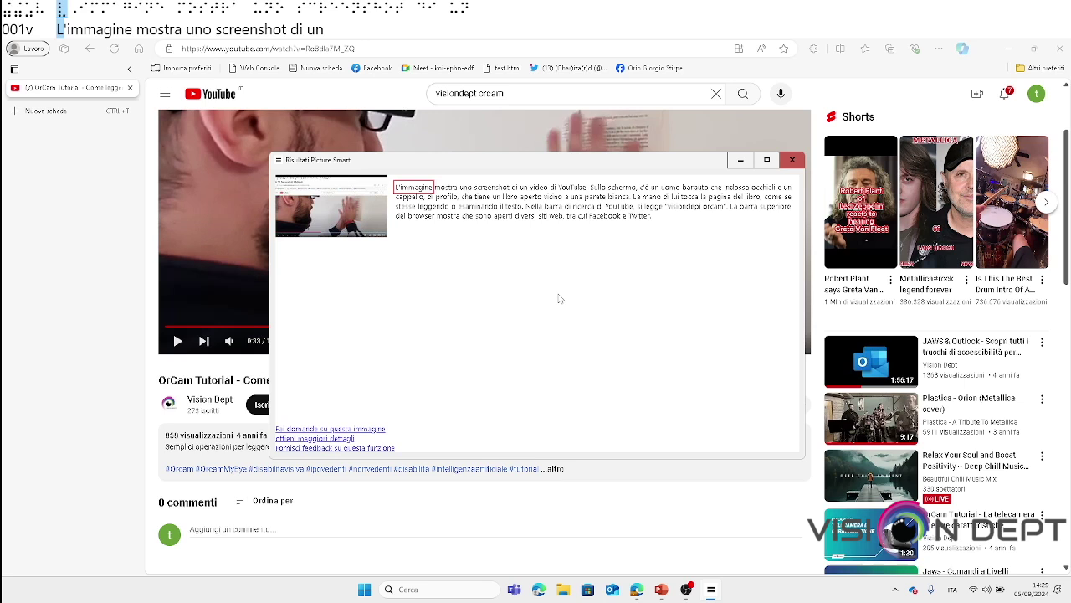
Read through the description and choose 'Fai domande su questa immagine' to ask a question
key("Down")
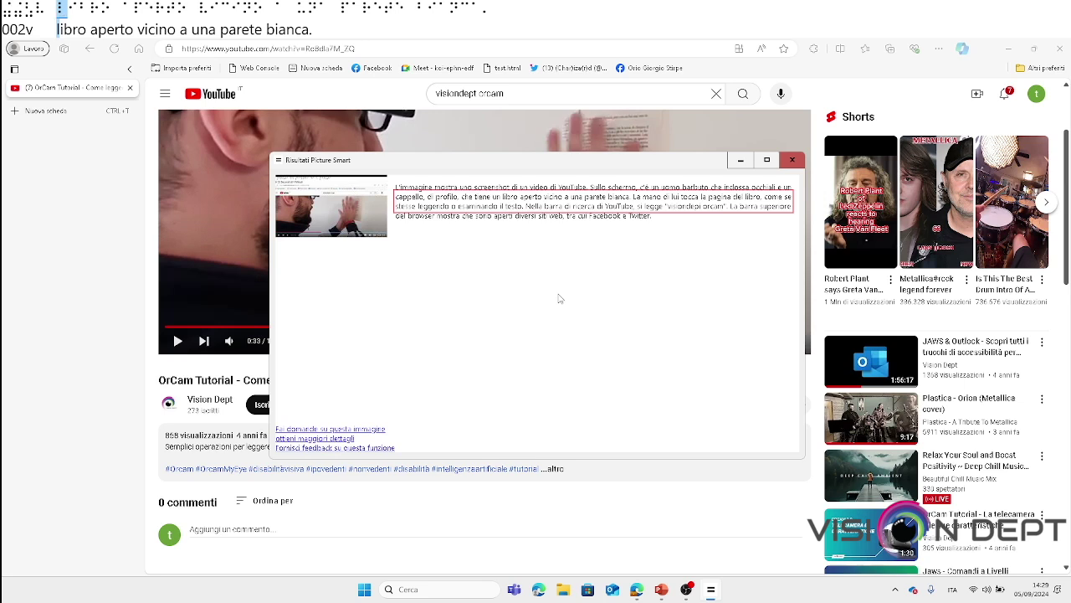
key("Down")
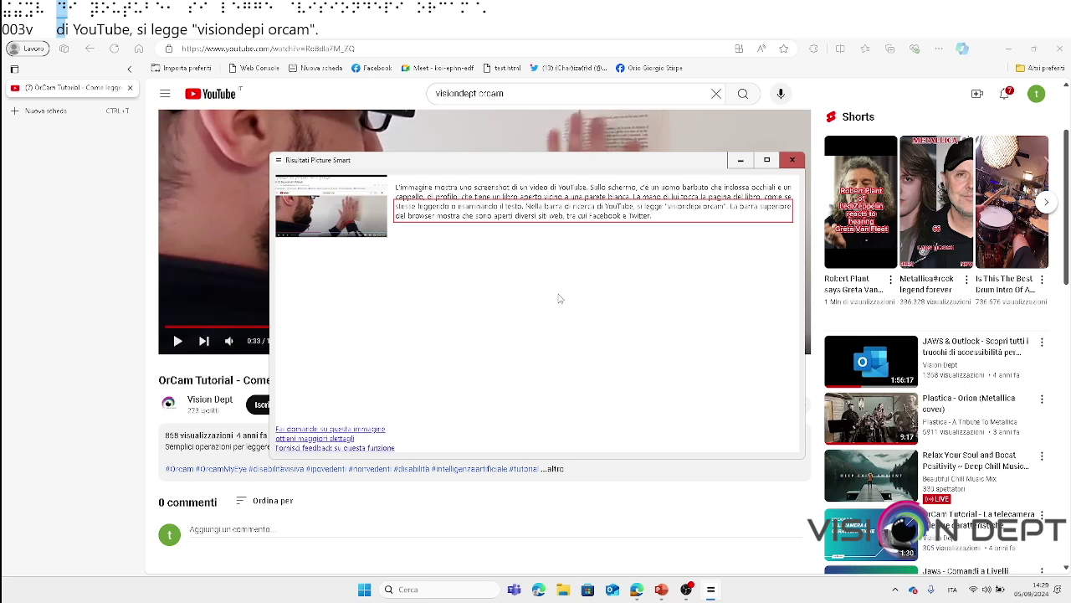
key("Tab")
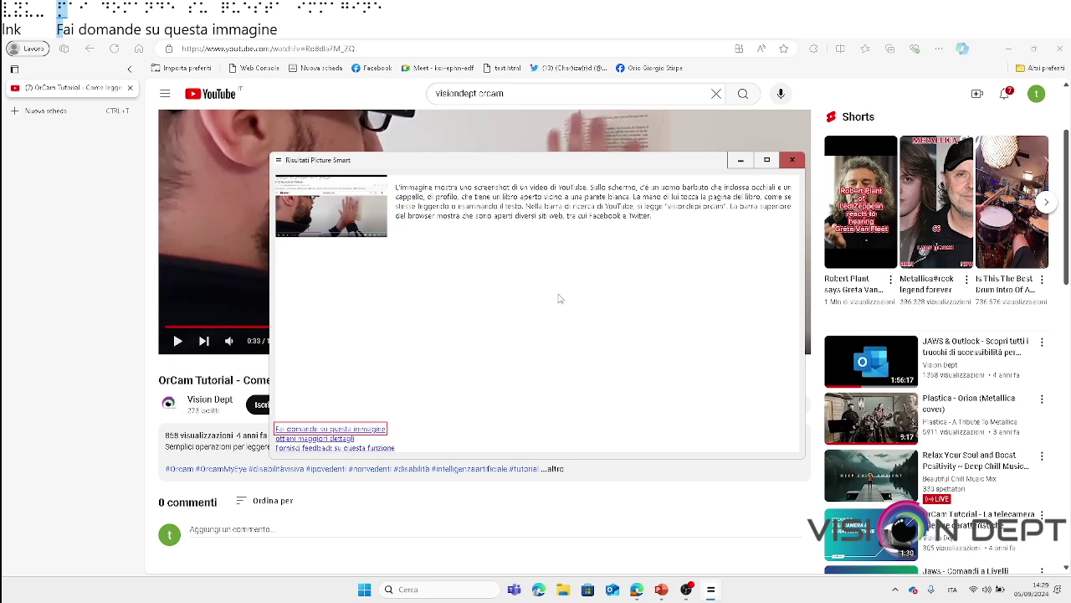
key("Return")
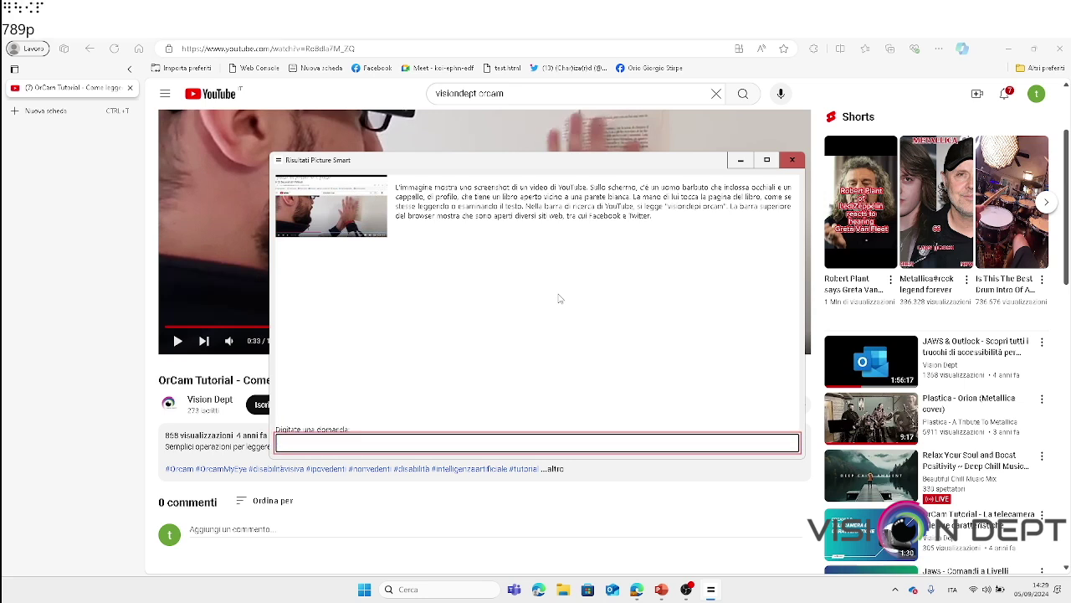
Ask 'Descrivimi meglio gli occhiali della persona' and receive the AI's description of the glasses
type("Descrivimim")
key("BackSpace")
type("meglio gli occhiali della persona")
key("Return")
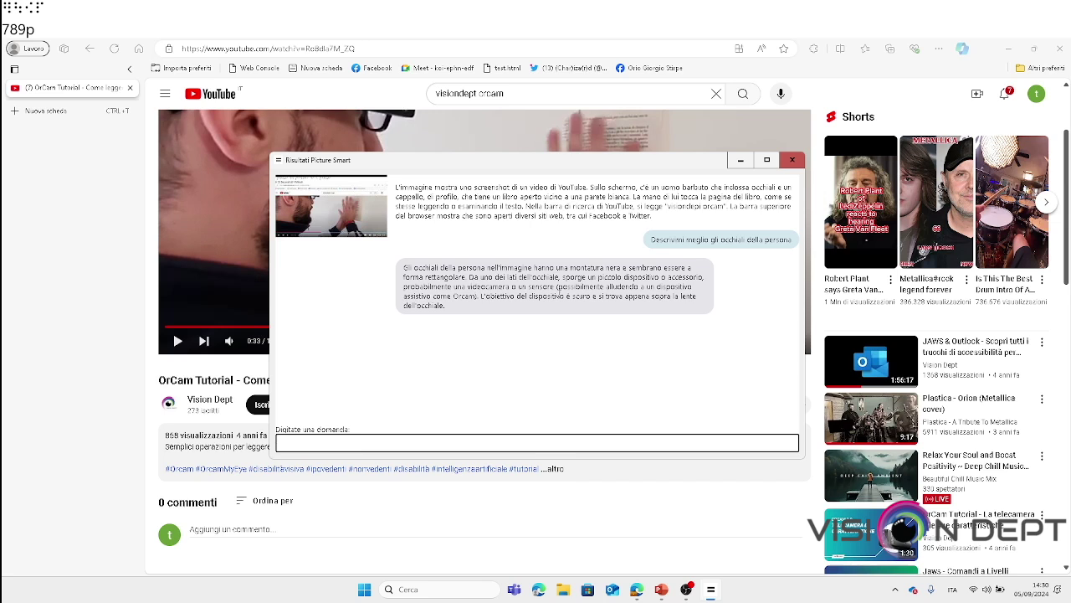
key("alt+Tab")
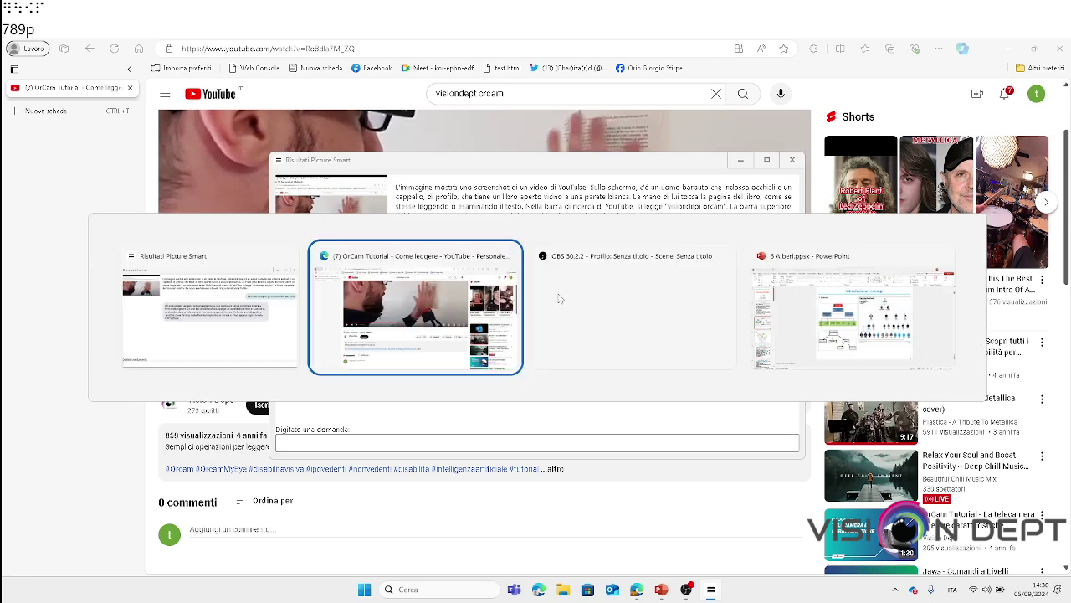
Bring up the 6 Alberi presentation and play its slide show to slide 2, Introduzione
key("alt+Tab")
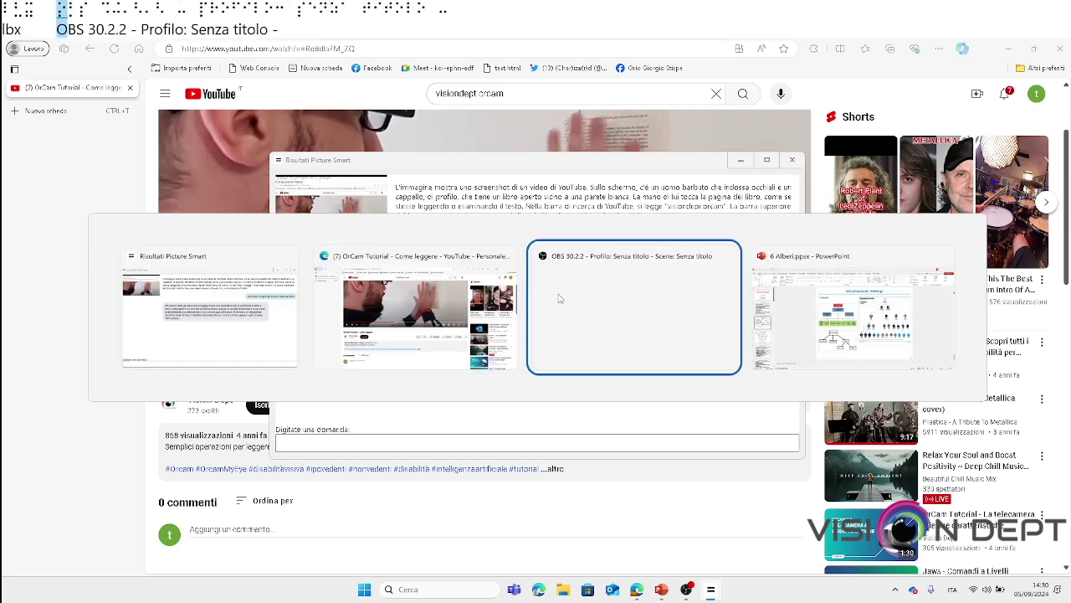
key("alt+Tab")
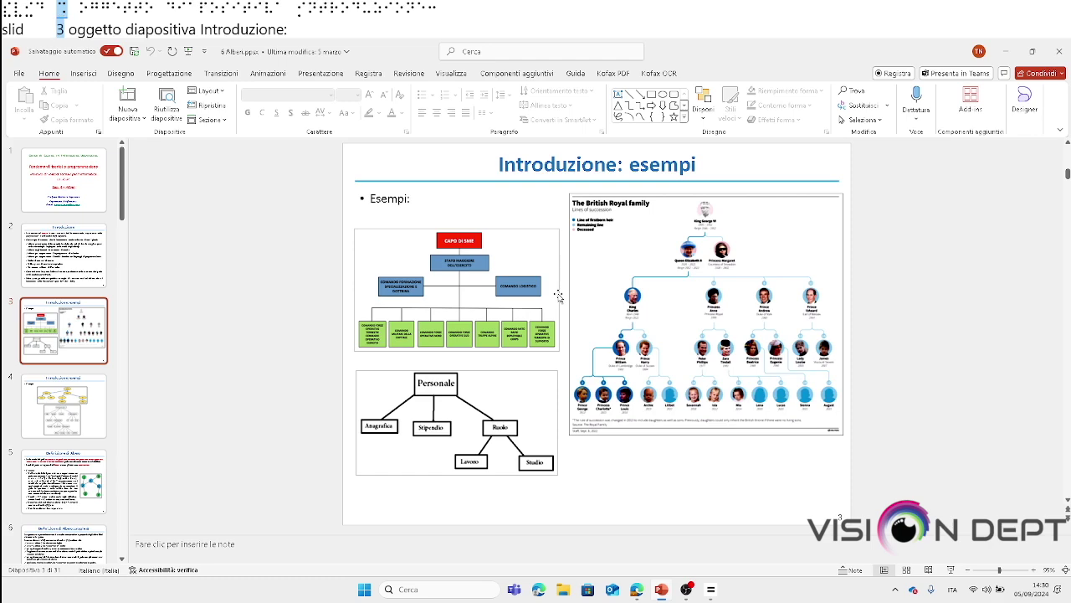
key("F5")
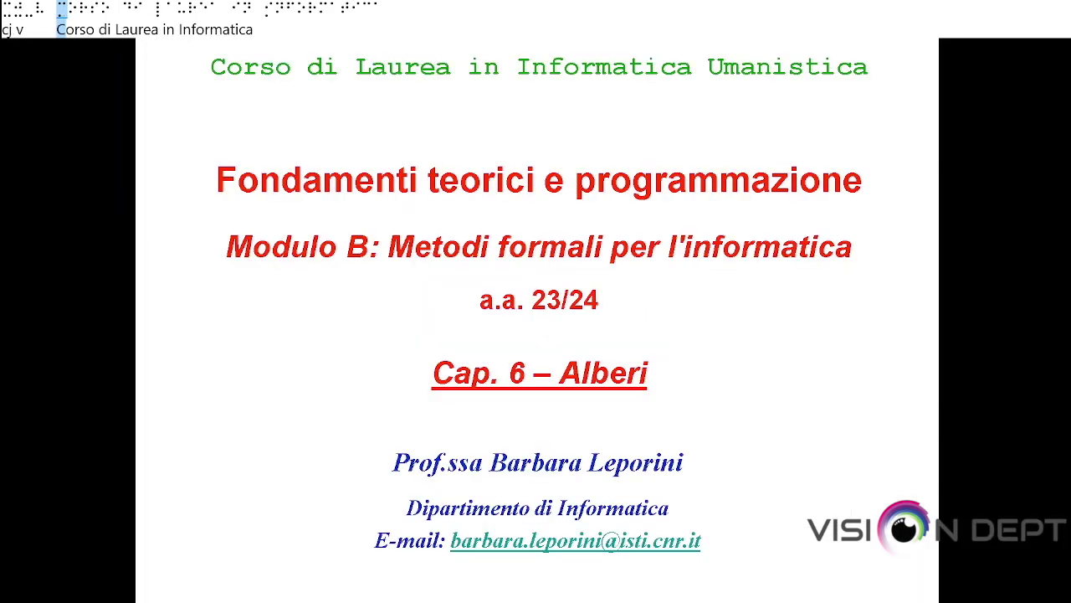
key("Right")
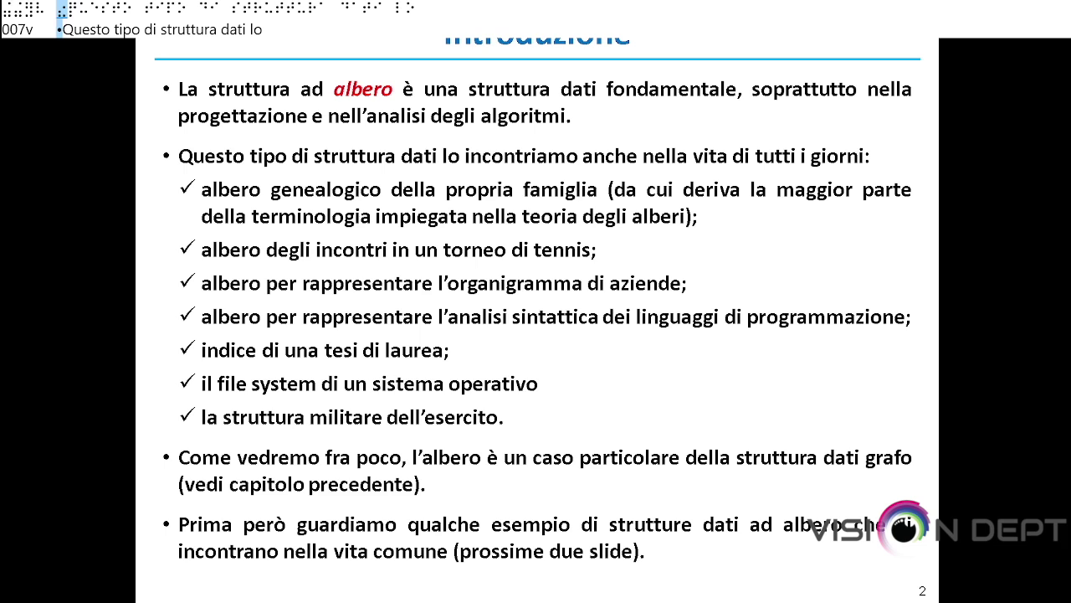
key("Down")
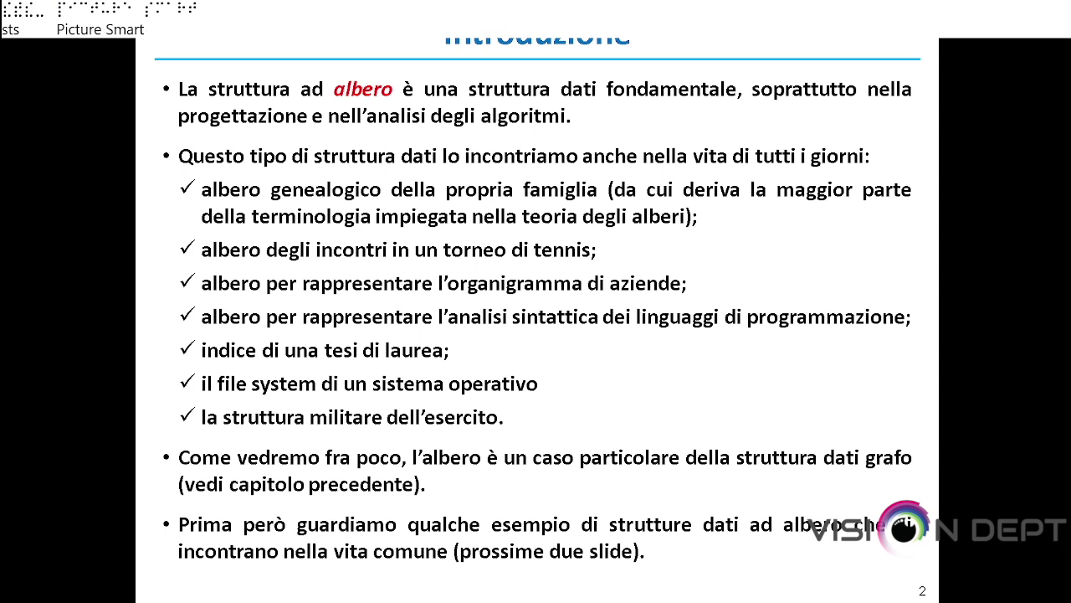
Get a Picture Smart description of the Introduzione slide, close the results, and exit the slide show
key("Return")
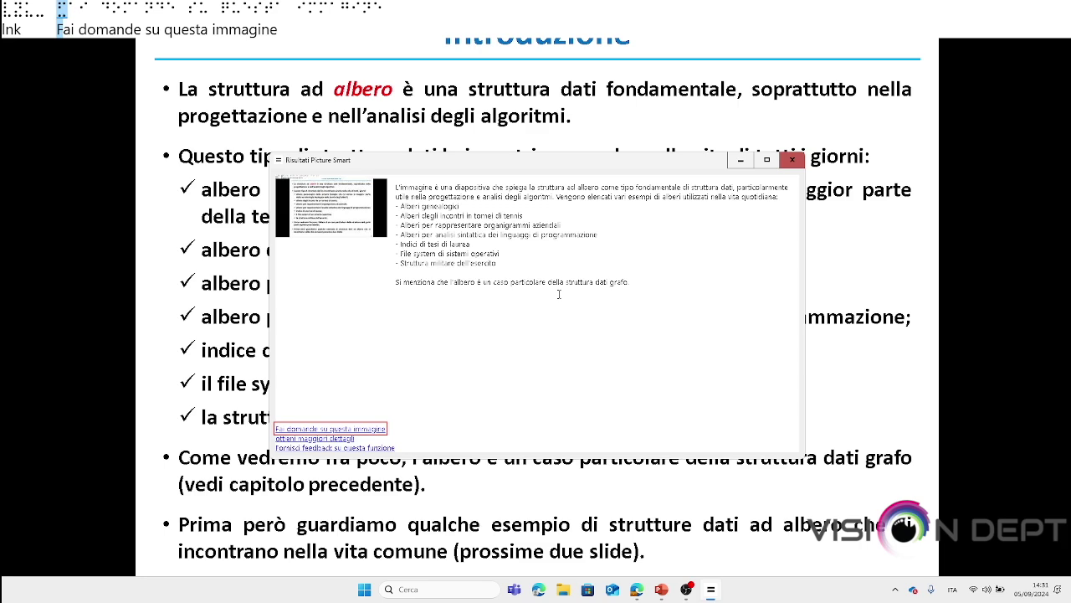
key("Escape")
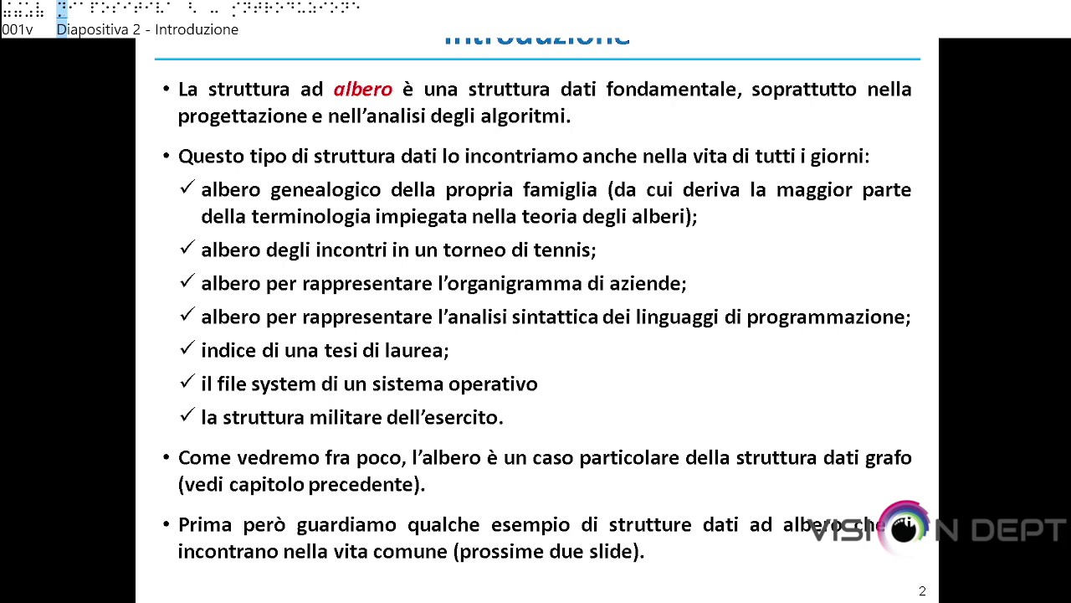
key("Escape")
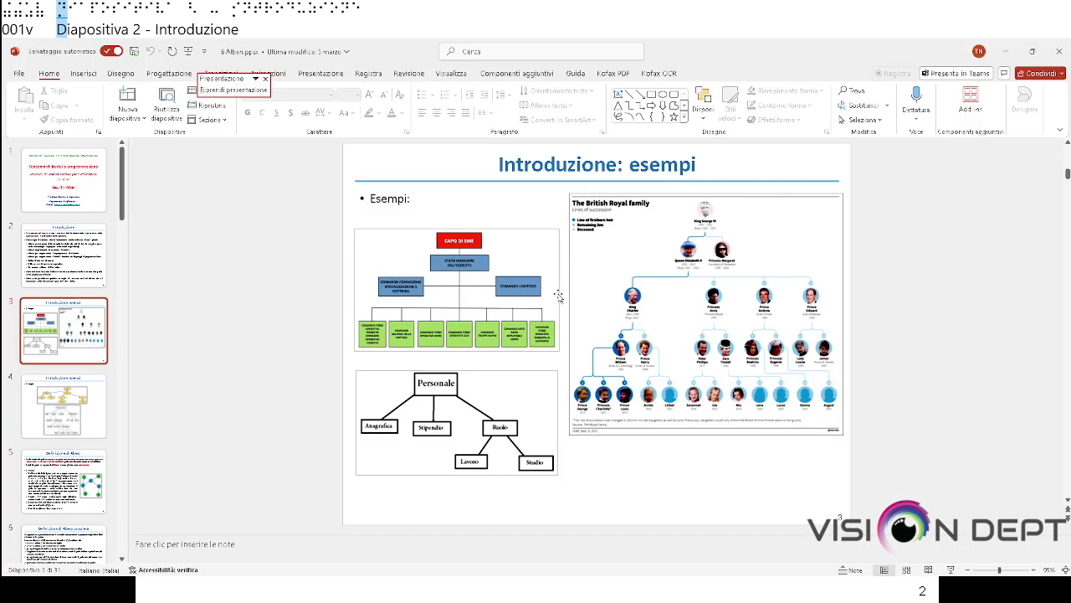